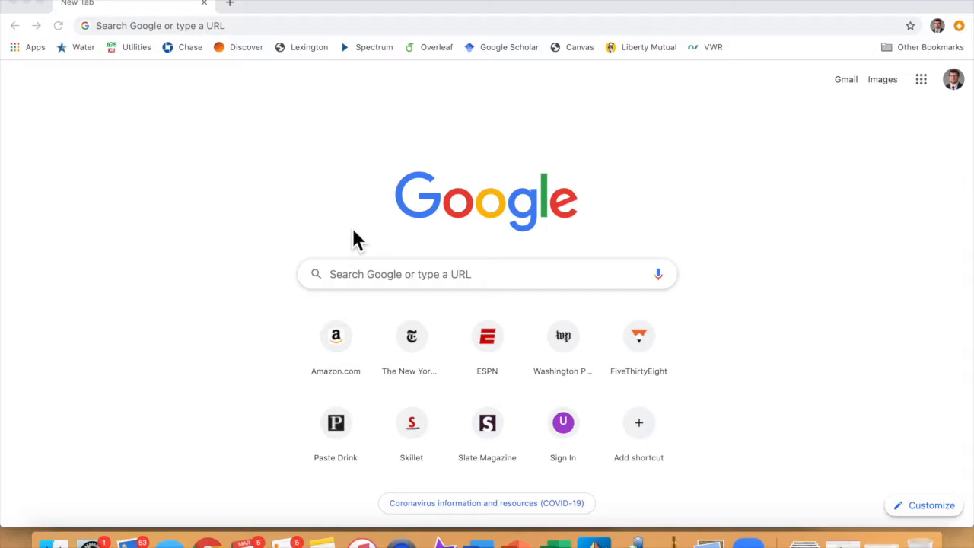
# - Search the web for imagej and open the download page of the NIH ImageJ website
pyautogui.click(367, 281)
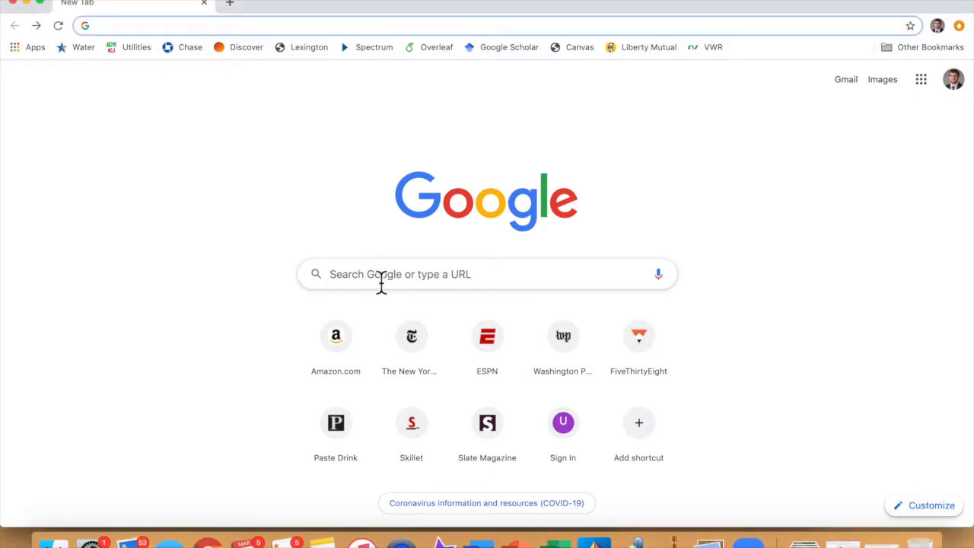
pyautogui.click(384, 280)
pyautogui.write('imagej')
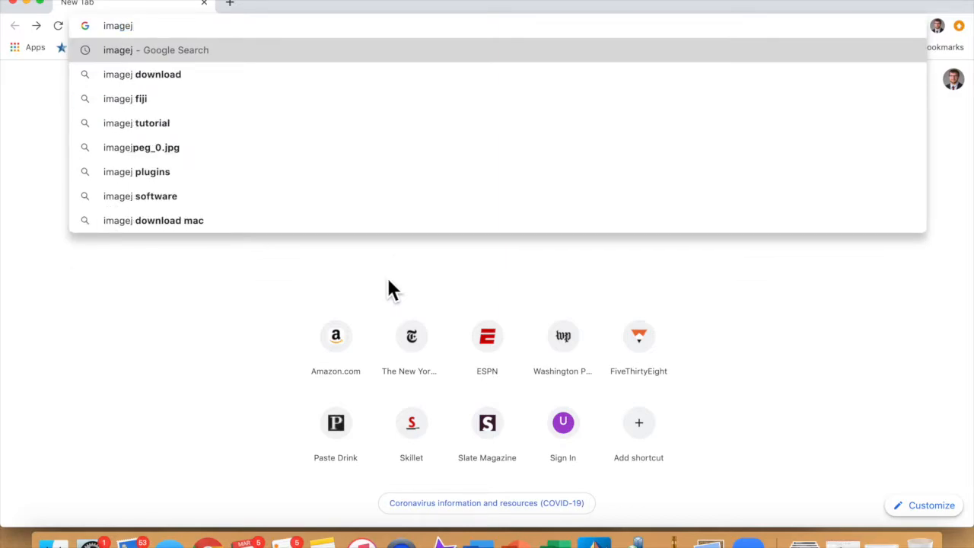
pyautogui.press('Return')
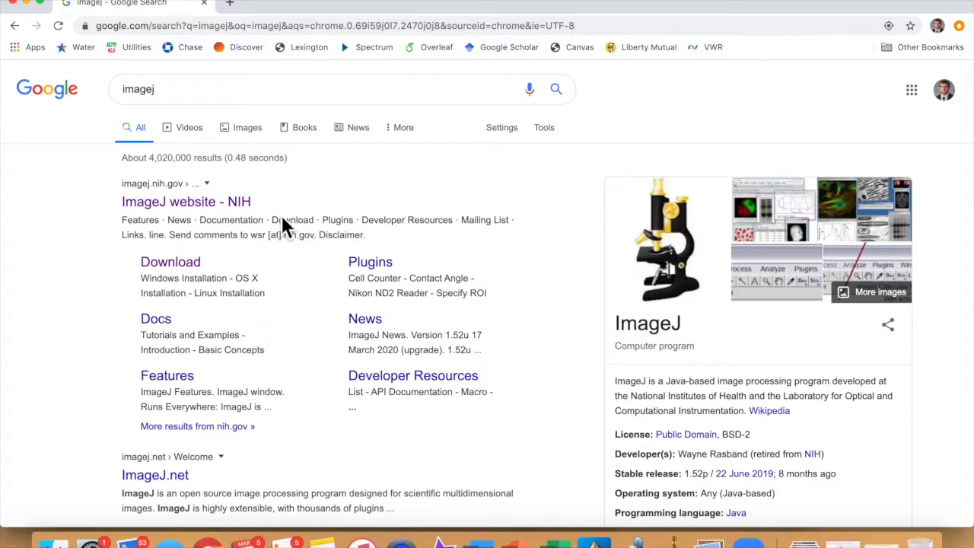
pyautogui.click(244, 202)
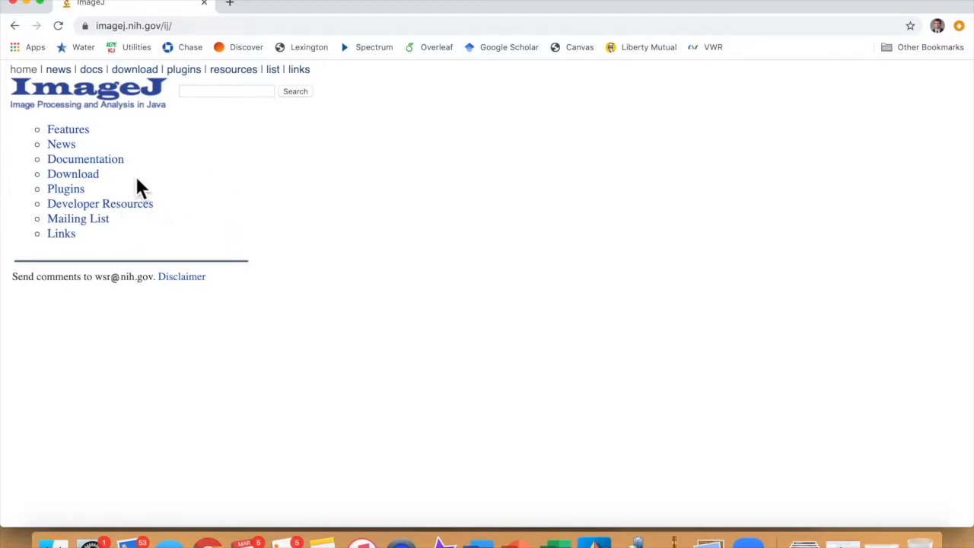
pyautogui.click(97, 174)
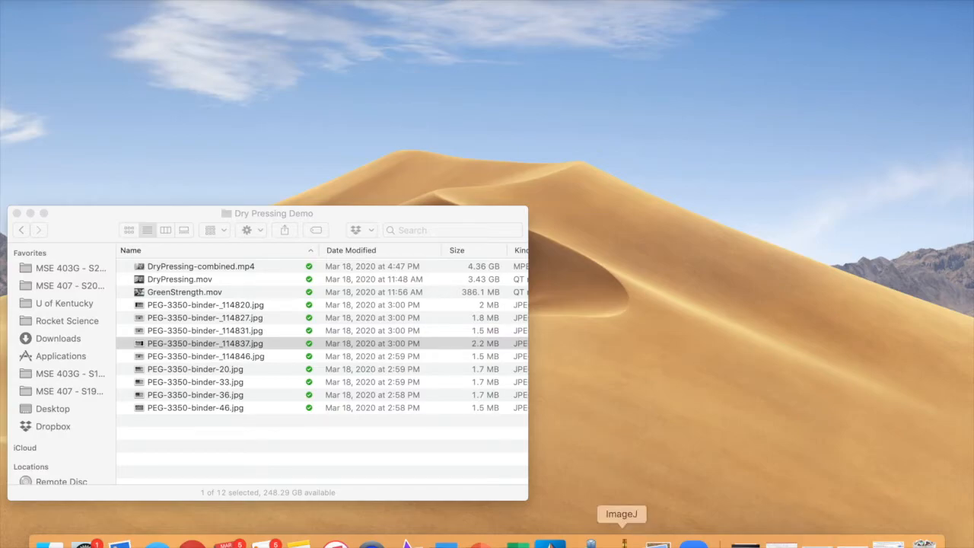
# - Launch ImageJ
pyautogui.click(622, 542)
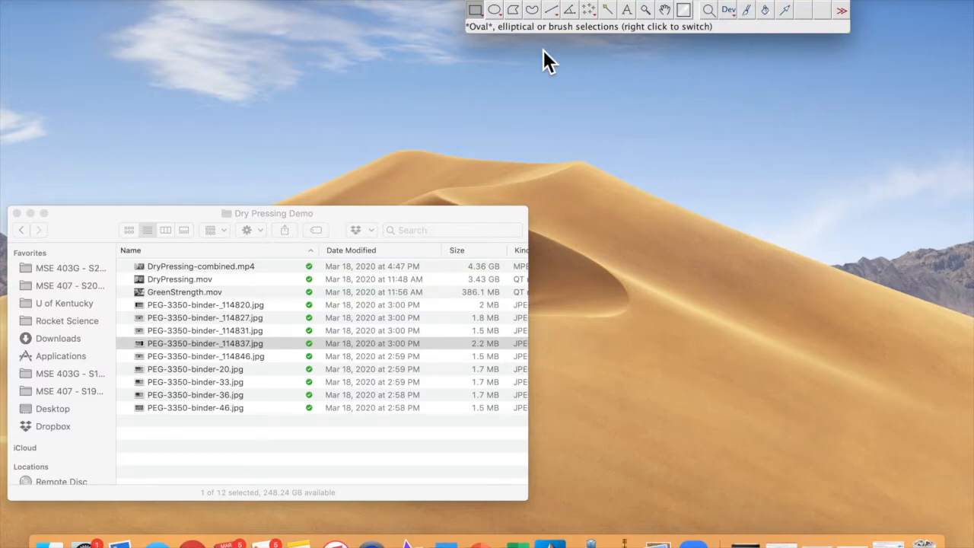
pyautogui.click(107, 1)
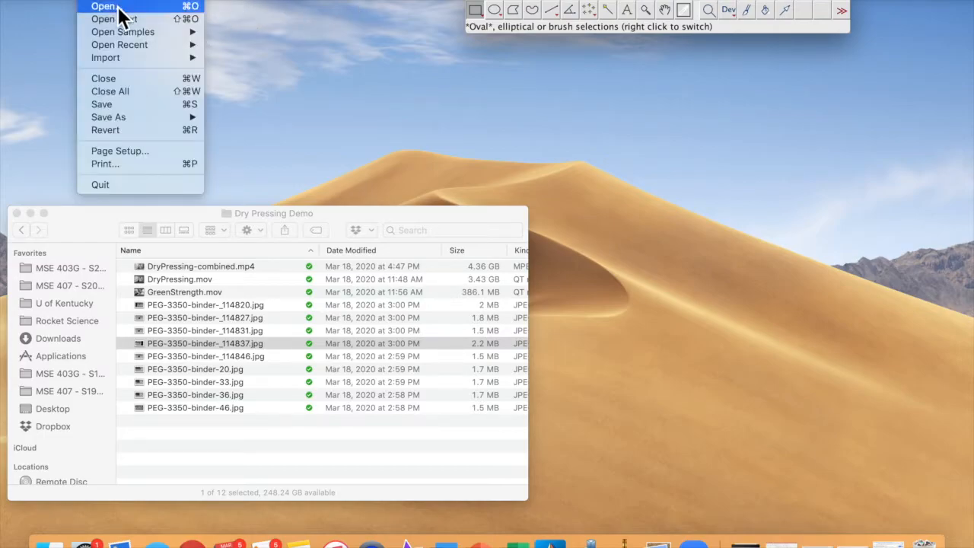
pyautogui.click(106, 1)
pyautogui.click(106, 1)
pyautogui.click(128, 8)
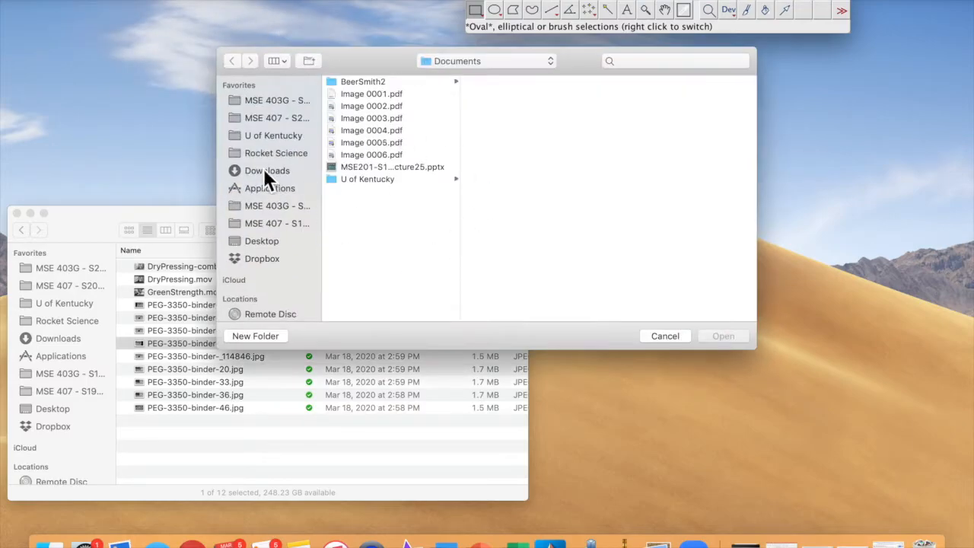
pyautogui.click(666, 340)
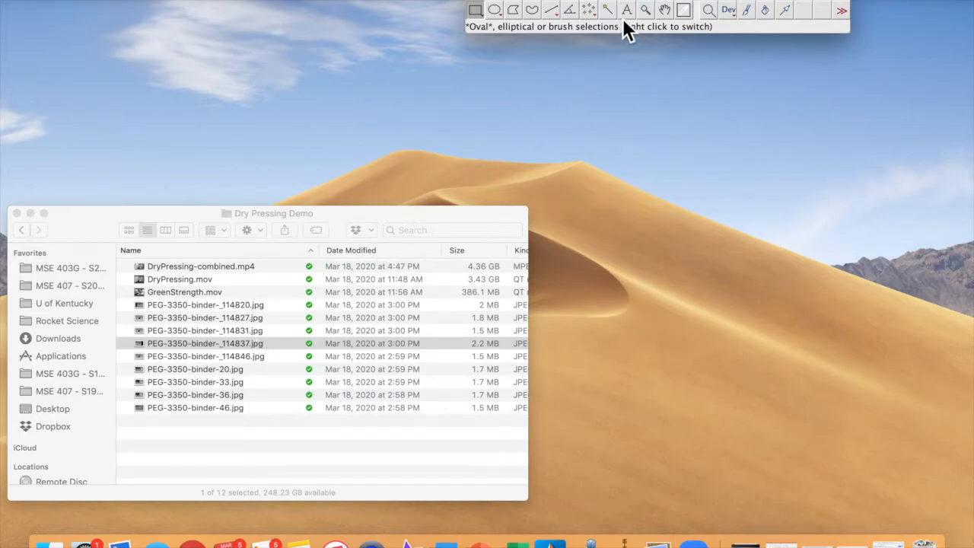
# - Open PEG-3350-binder-_114837.jpg from the Dry Pressing Demo folder in ImageJ and place its window beside the file list
pyautogui.moveTo(233, 342); pyautogui.dragTo(597, 23)
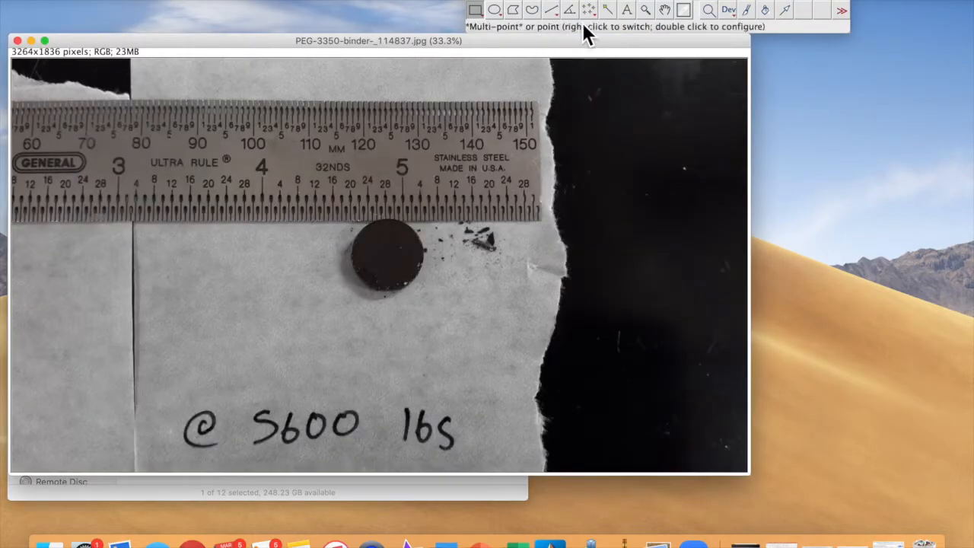
pyautogui.moveTo(481, 41); pyautogui.dragTo(650, 51)
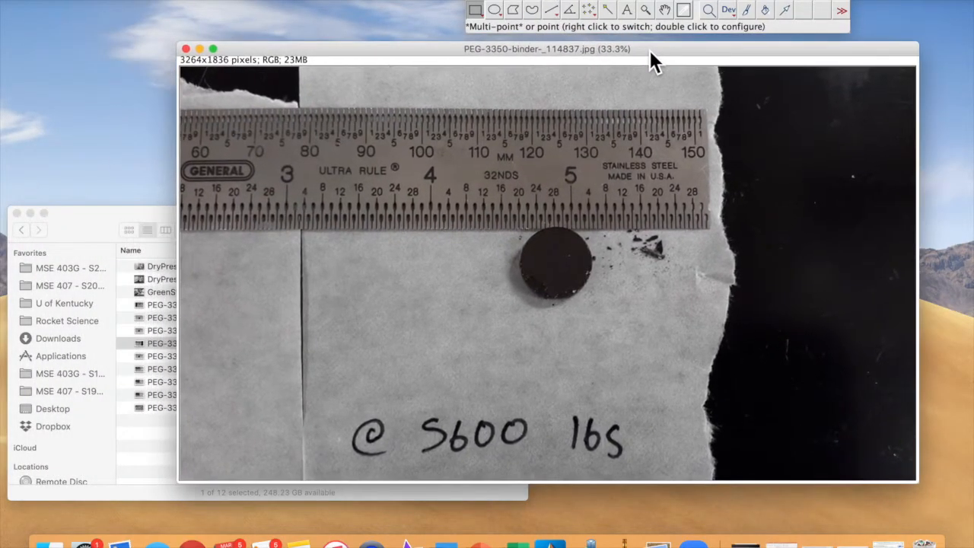
pyautogui.click(111, 224)
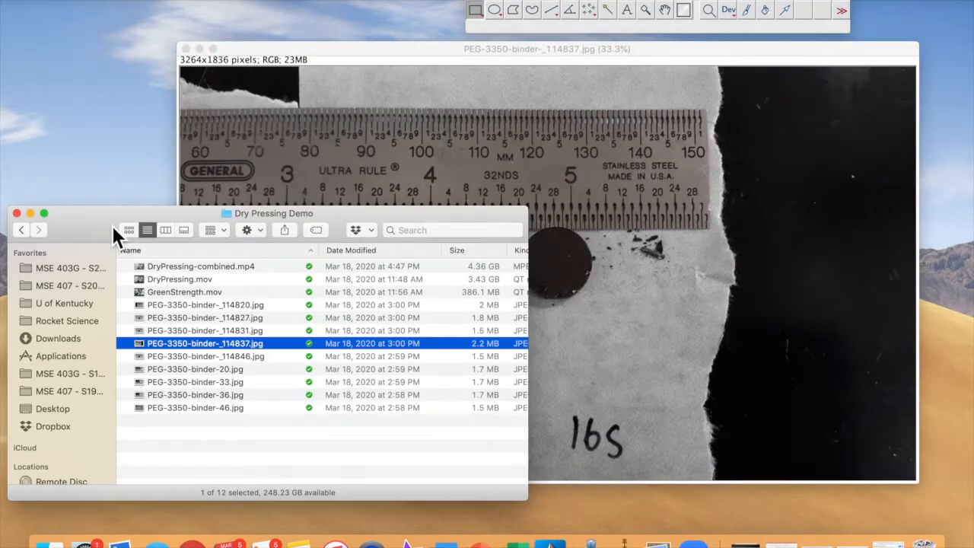
pyautogui.click(407, 51)
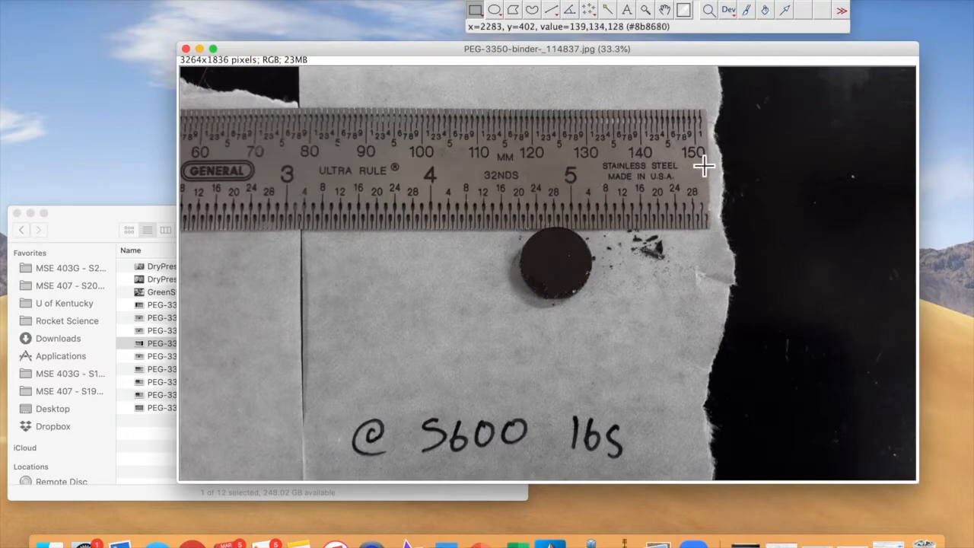
# - Draw a straight line about 2184 pixels long along the ruler from the 60 mm mark to the 150 mm mark
pyautogui.click(555, 13)
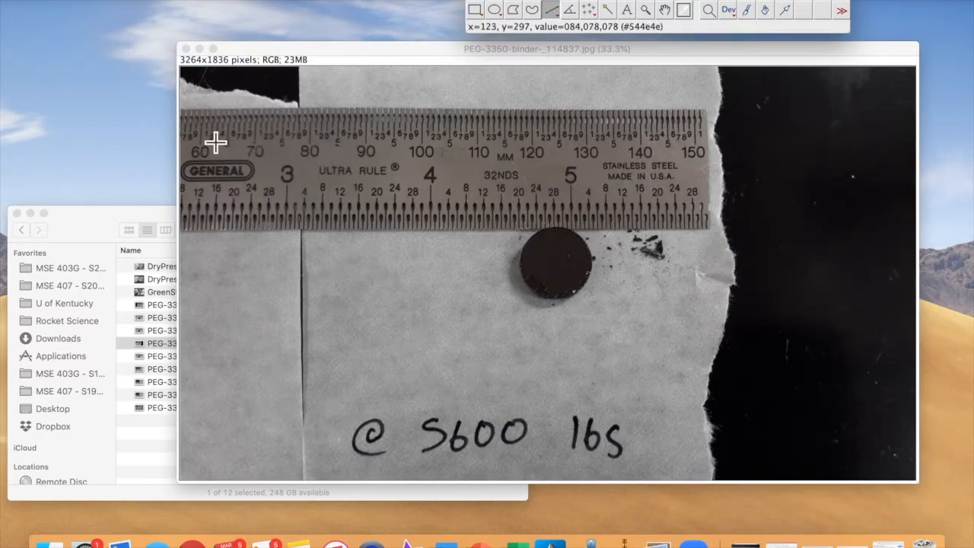
pyautogui.moveTo(202, 121)
pyautogui.mouseDown()
pyautogui.moveTo(239, 135)
pyautogui.moveTo(348, 137)
pyautogui.moveTo(550, 107)
pyautogui.moveTo(671, 131)
pyautogui.moveTo(708, 124)
pyautogui.moveTo(699, 126)
pyautogui.mouseUp()
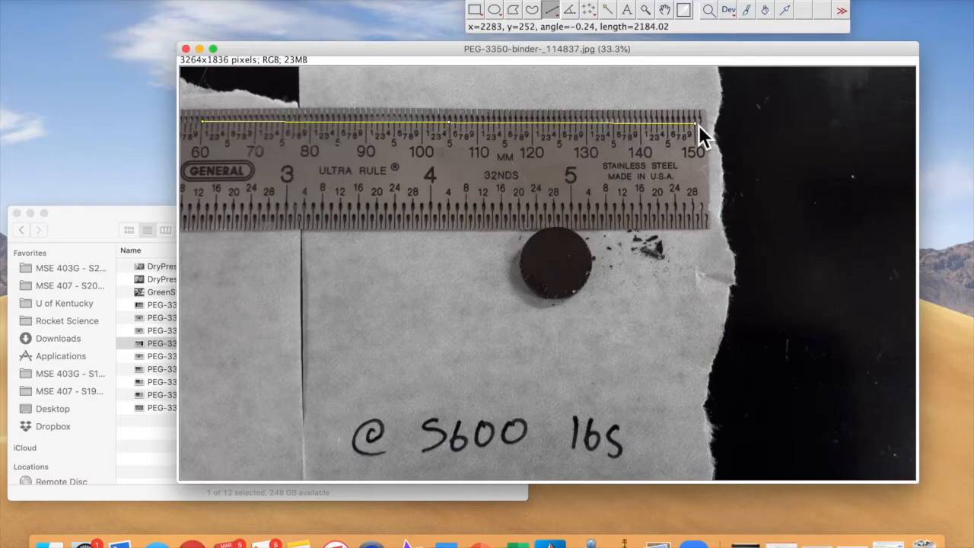
pyautogui.moveTo(699, 124); pyautogui.dragTo(698, 125)
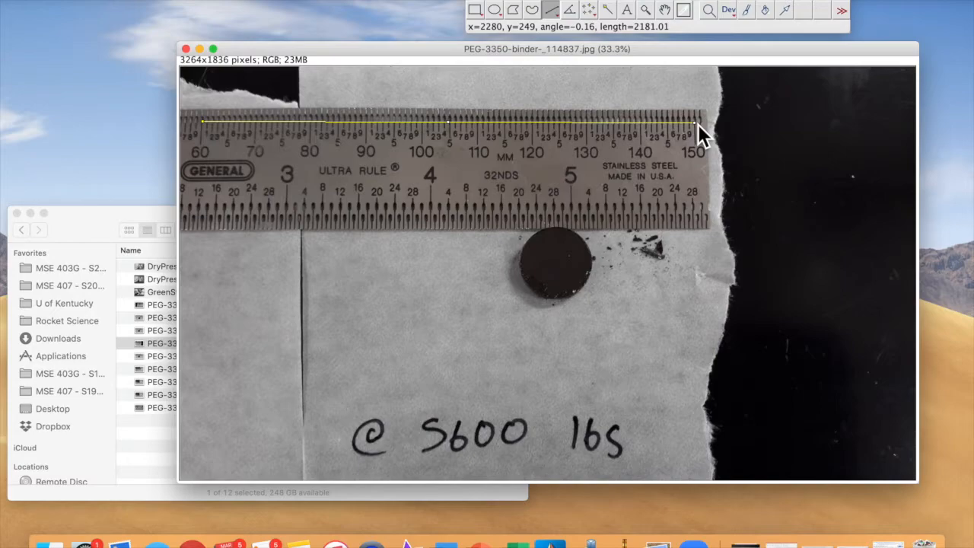
pyautogui.moveTo(698, 124); pyautogui.dragTo(698, 124)
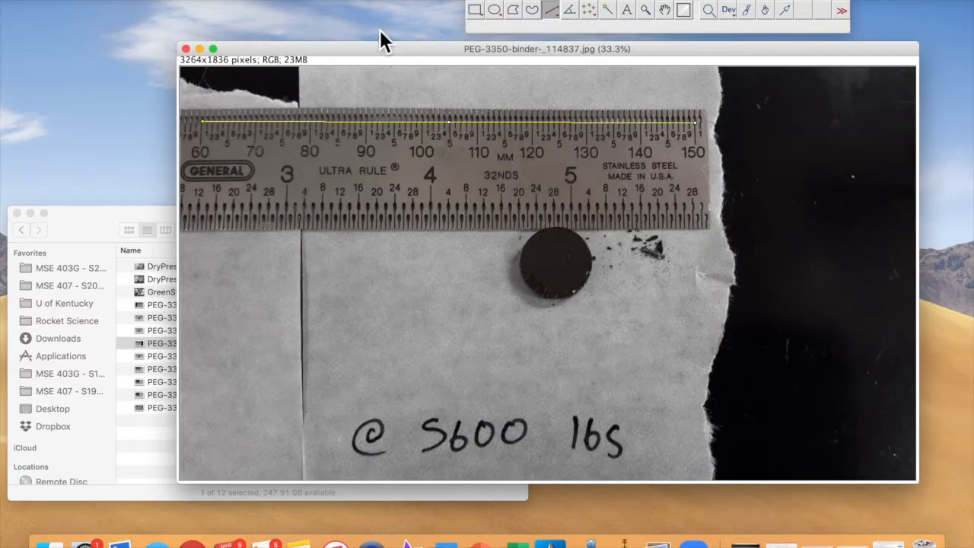
# - Set the image scale from the ruler line, with a known distance of 90 and mm as the unit of length
pyautogui.click(256, 1)
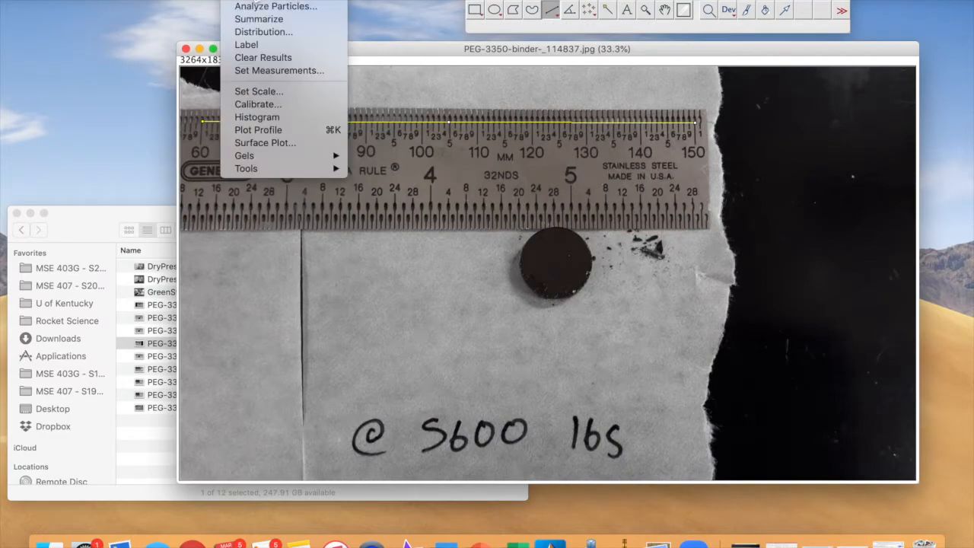
pyautogui.click(308, 95)
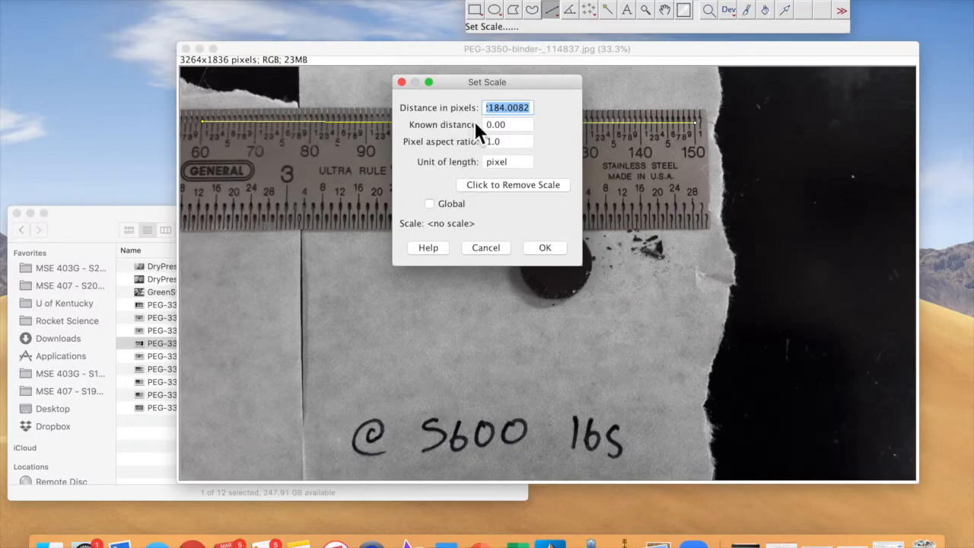
pyautogui.click(512, 114)
pyautogui.doubleClick(513, 114)
pyautogui.click(500, 113)
pyautogui.press('Left')
pyautogui.press('Left')
pyautogui.press('Left')
pyautogui.press('Tab')
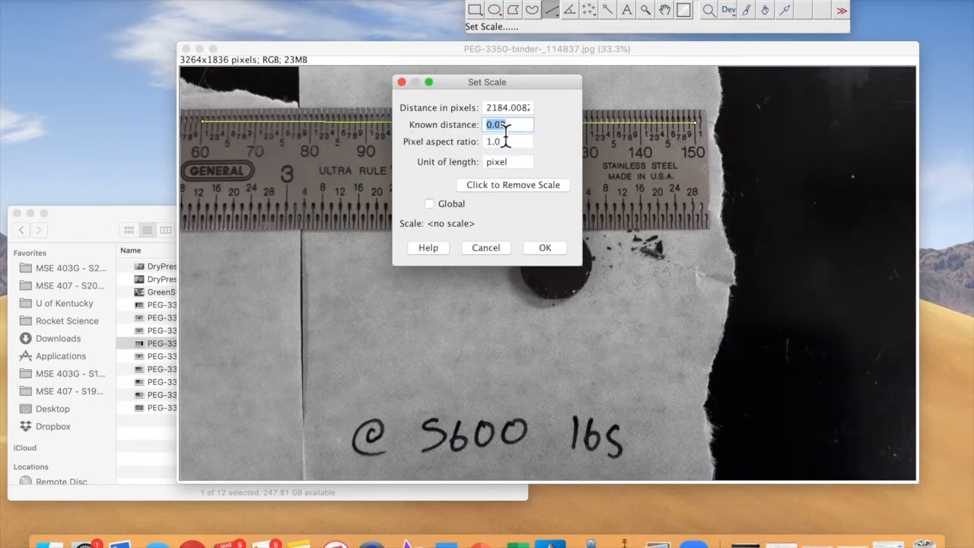
pyautogui.write('90')
pyautogui.doubleClick(506, 164)
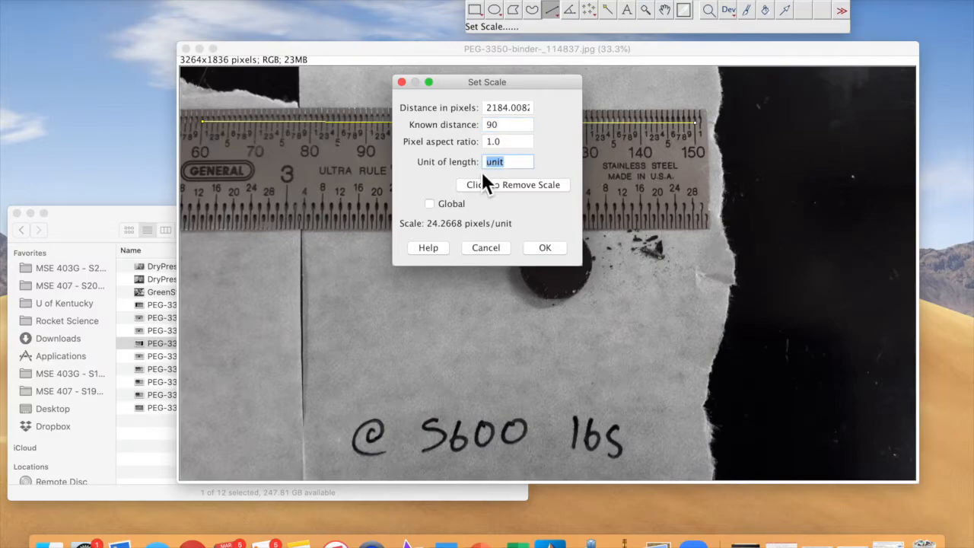
pyautogui.write('mm')
pyautogui.click(559, 248)
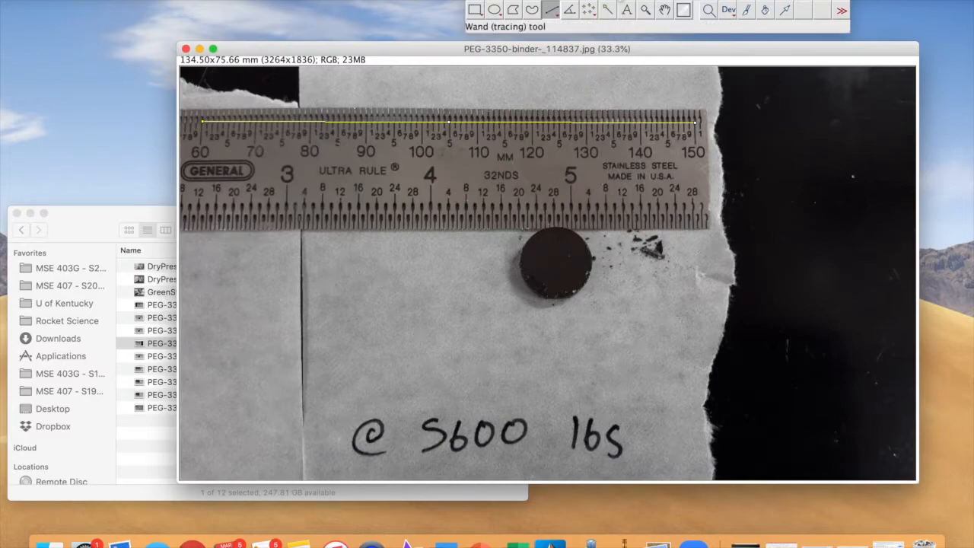
pyautogui.click(610, 1)
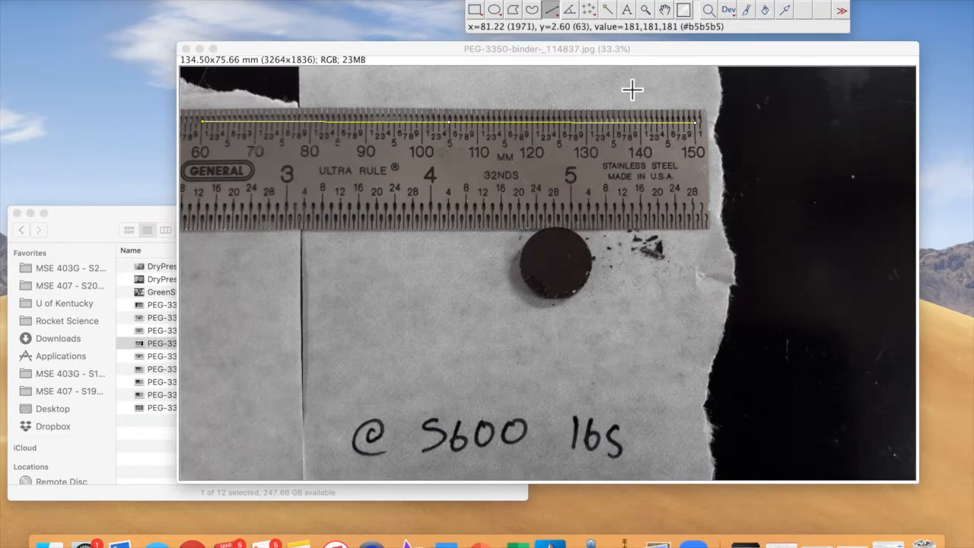
pyautogui.click(631, 53)
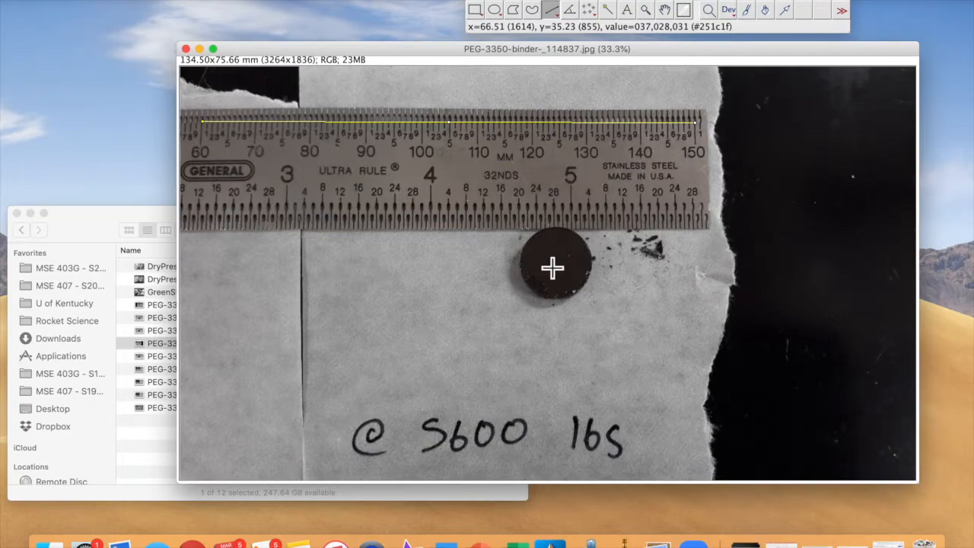
pyautogui.click(600, 1)
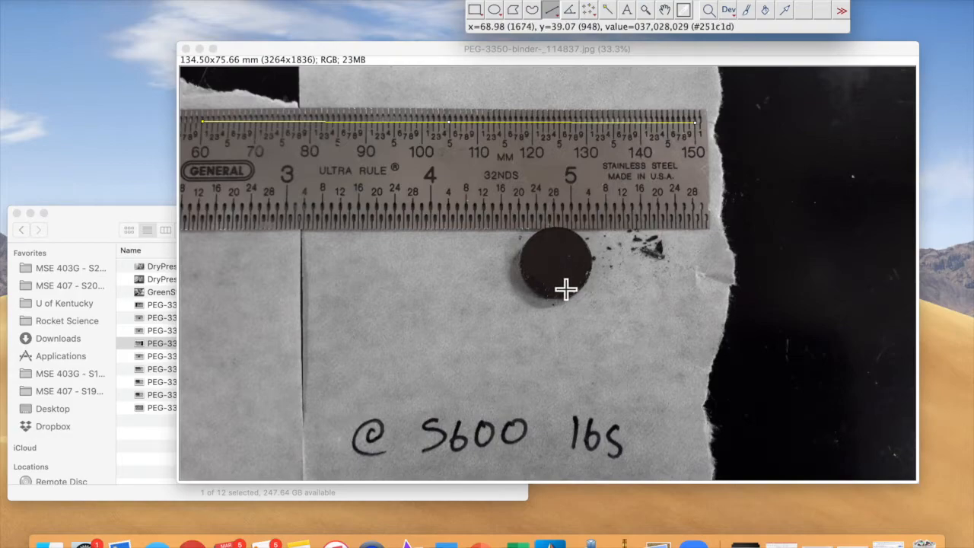
# - Draw a near-vertical straight line about 13 mm long across the full diameter of the dark pellet
pyautogui.click(648, 13)
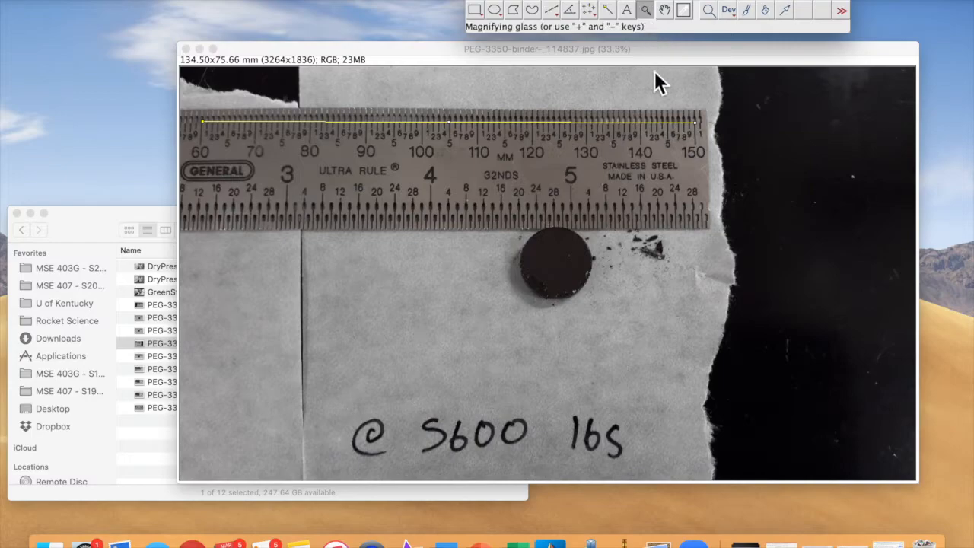
pyautogui.click(553, 260)
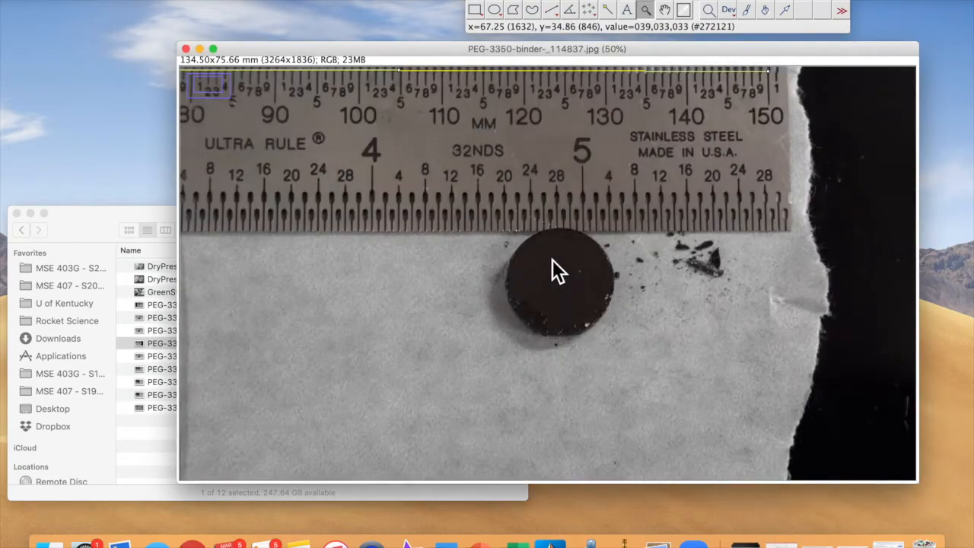
pyautogui.click(554, 266)
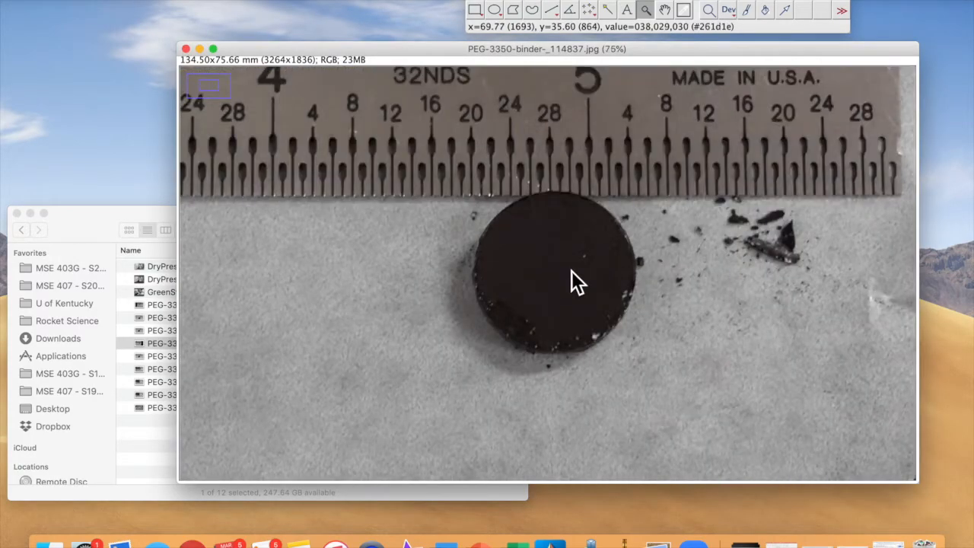
pyautogui.click(571, 270)
pyautogui.click(544, 282)
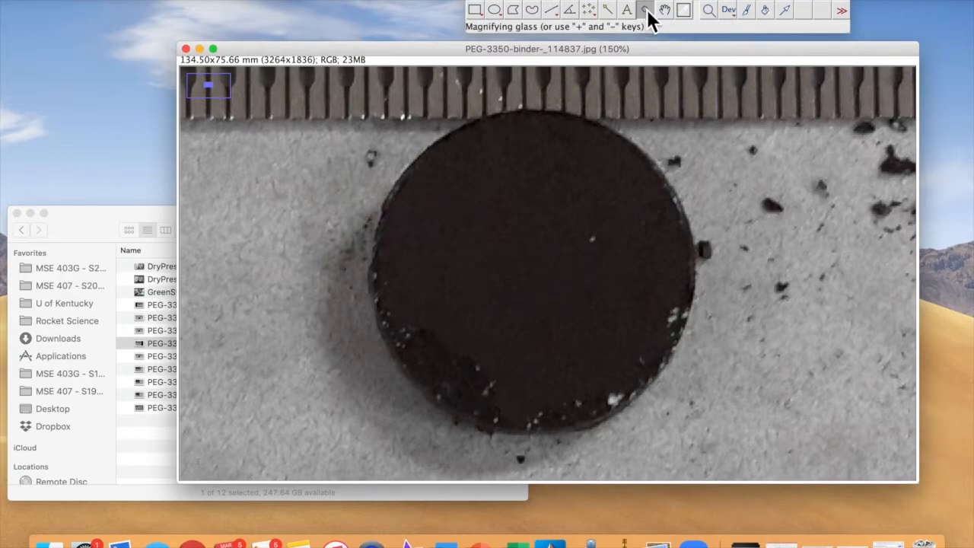
pyautogui.press('-')
pyautogui.press('+')
pyautogui.press('-')
pyautogui.press('+')
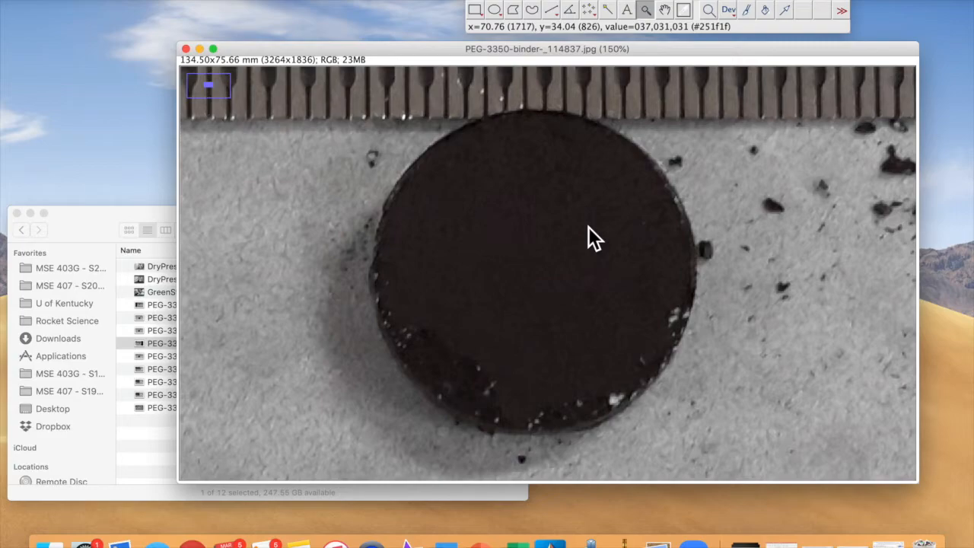
pyautogui.click(553, 17)
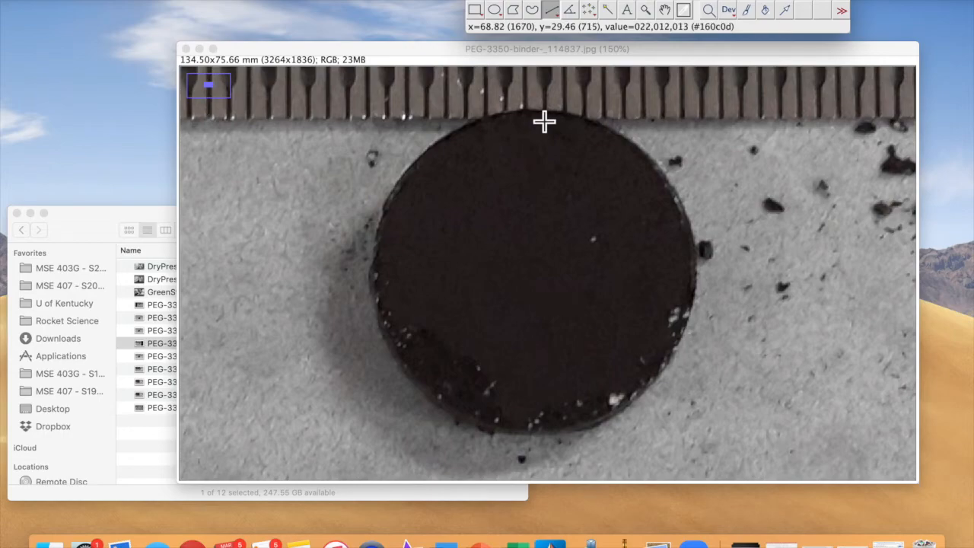
pyautogui.moveTo(538, 112); pyautogui.dragTo(537, 433)
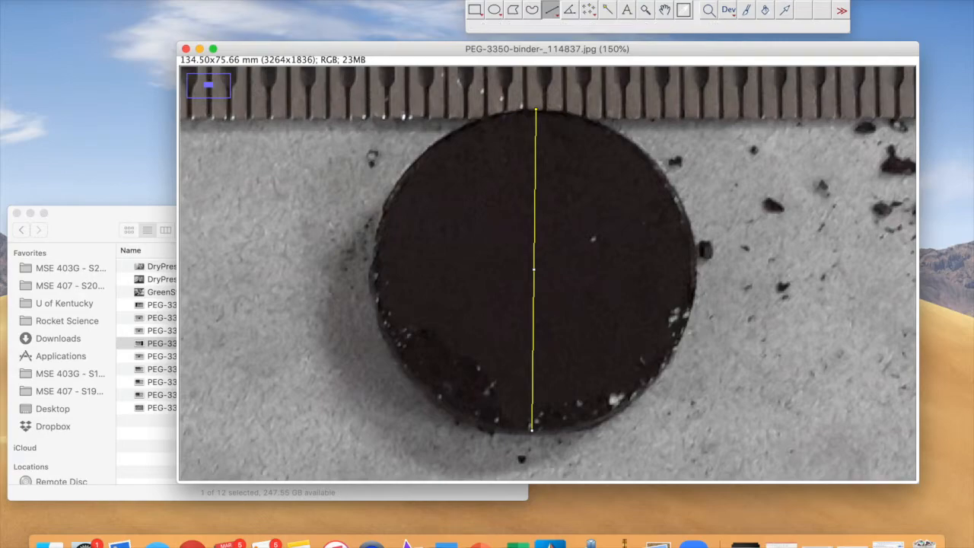
# - Measure the pellet's diameter line and move the results table clear of the pellet
pyautogui.click(268, 1)
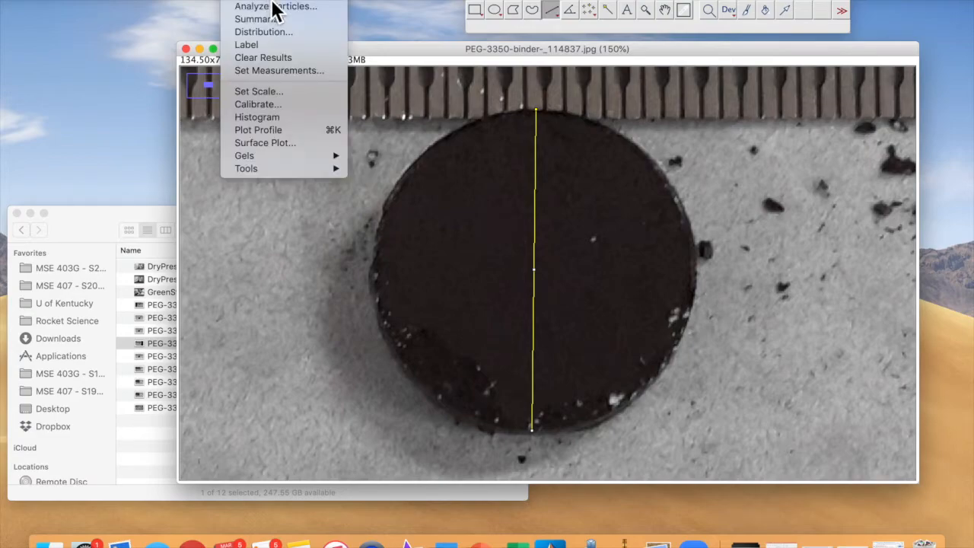
pyautogui.click(337, 1)
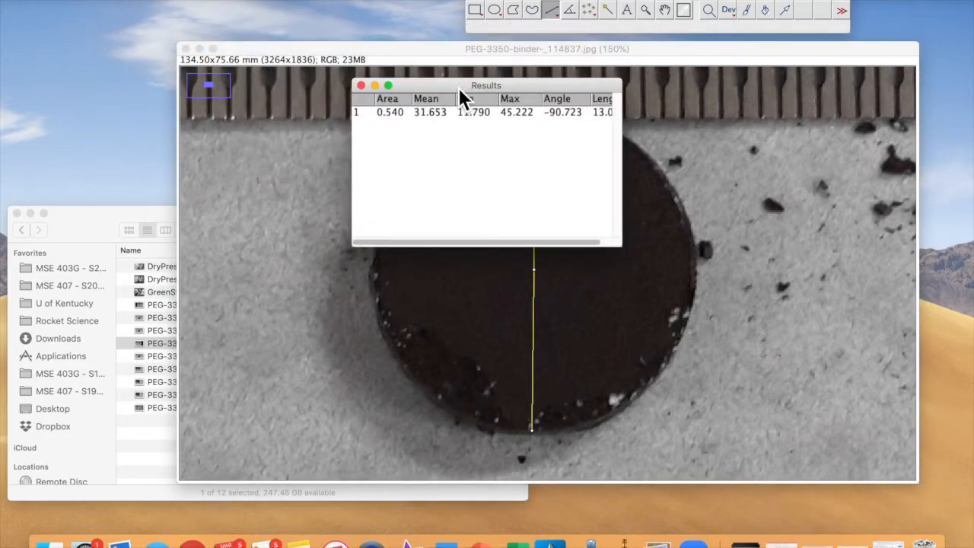
pyautogui.moveTo(458, 88); pyautogui.dragTo(137, 321)
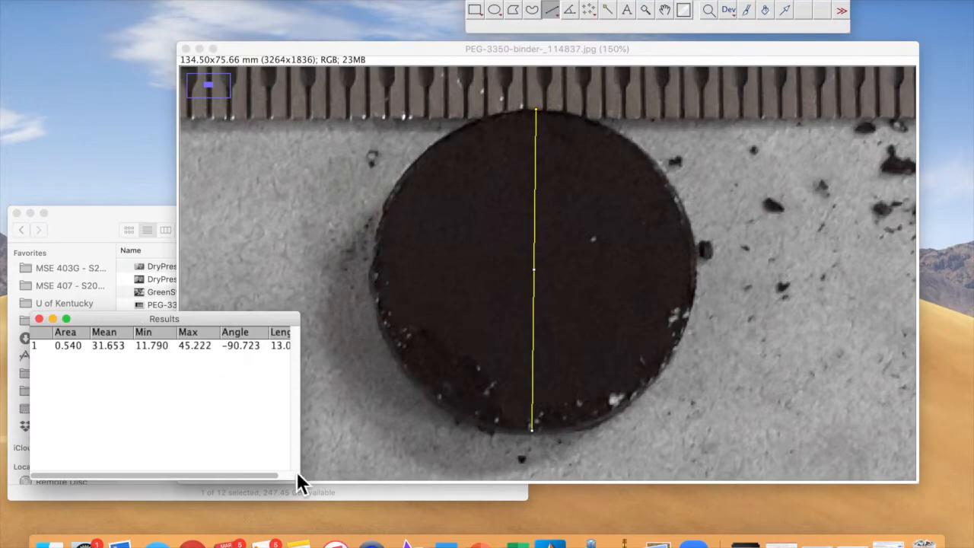
# - Enlarge the results table to show the full Length column and draw a near-horizontal straight line about 13 mm long across the pellet's full diameter
pyautogui.moveTo(301, 481); pyautogui.dragTo(409, 502)
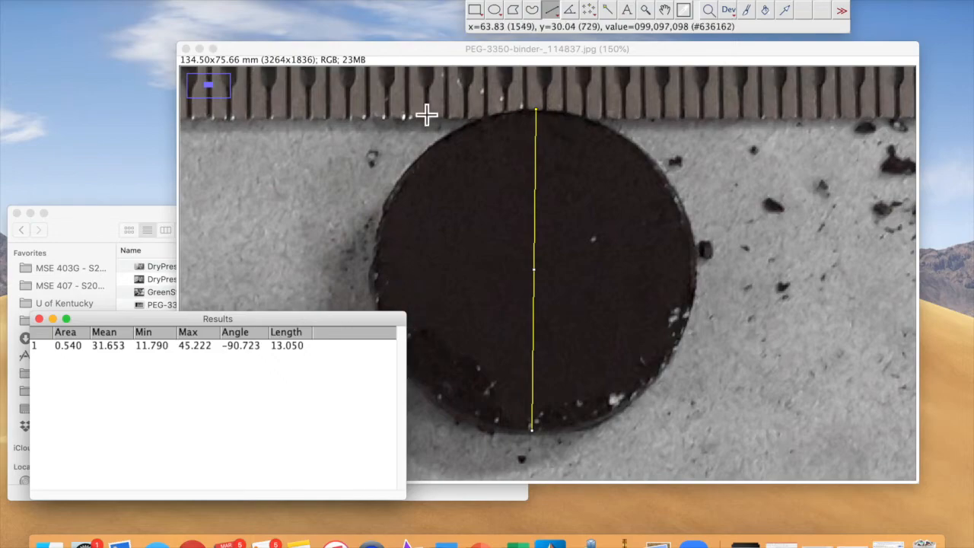
pyautogui.click(429, 58)
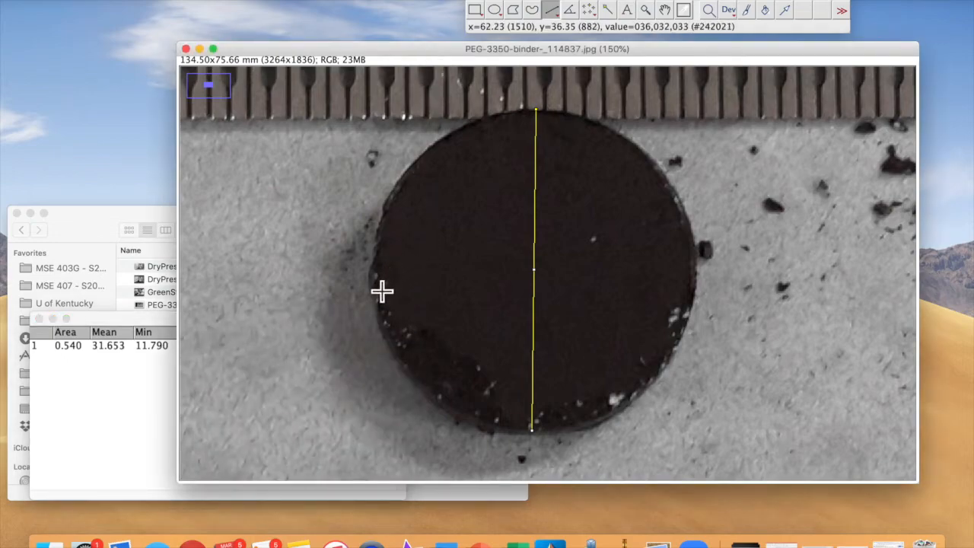
pyautogui.moveTo(381, 290); pyautogui.dragTo(705, 283)
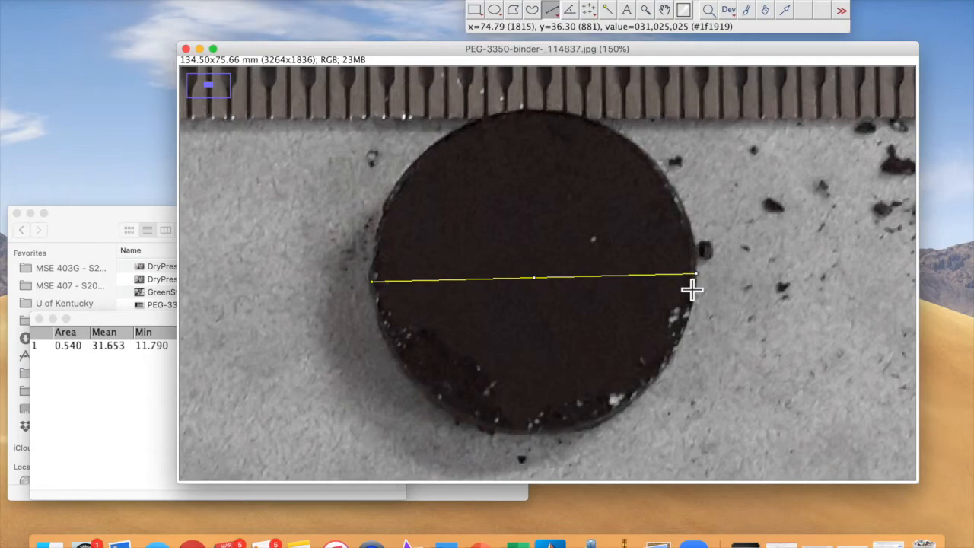
# - Measure the near-horizontal diameter line, check its length in the results table, and return to the pellet image
pyautogui.press('super+m')
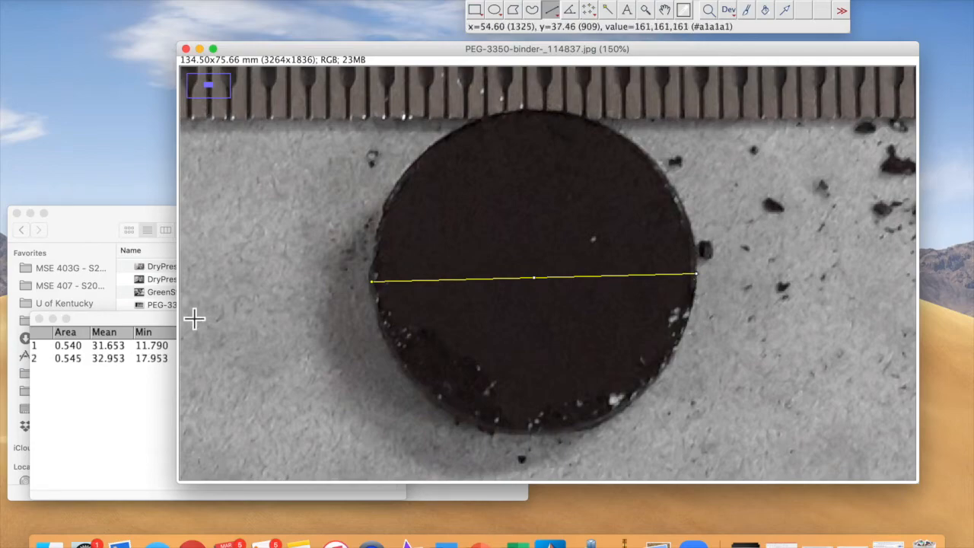
pyautogui.click(150, 331)
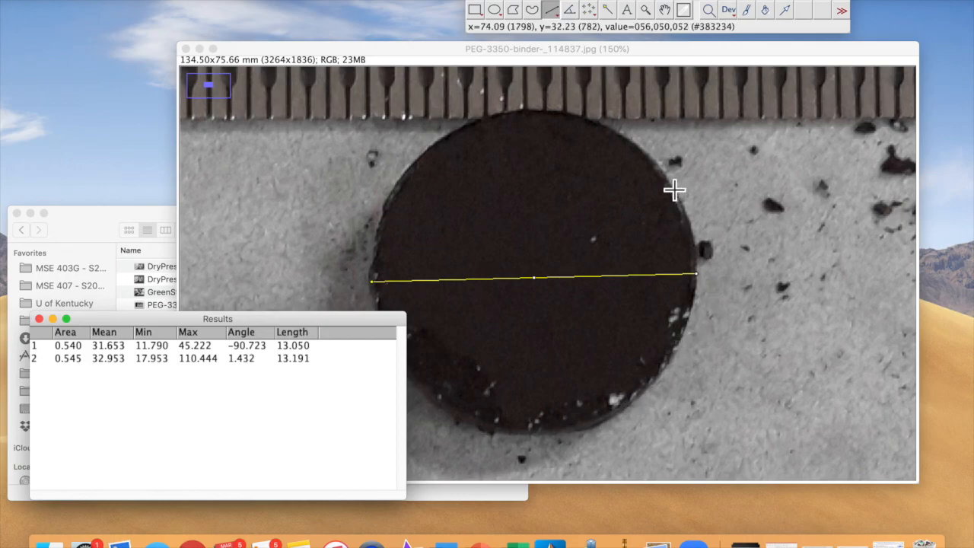
pyautogui.click(588, 54)
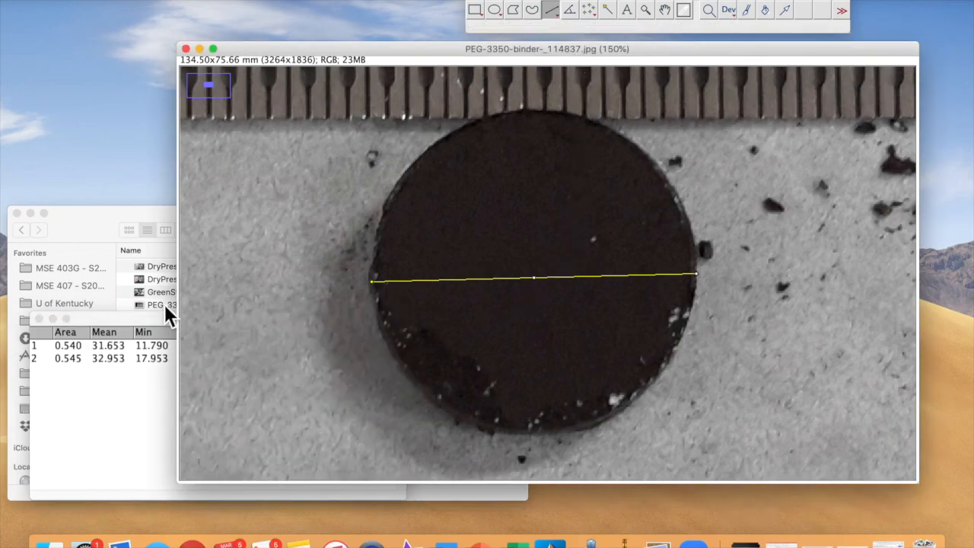